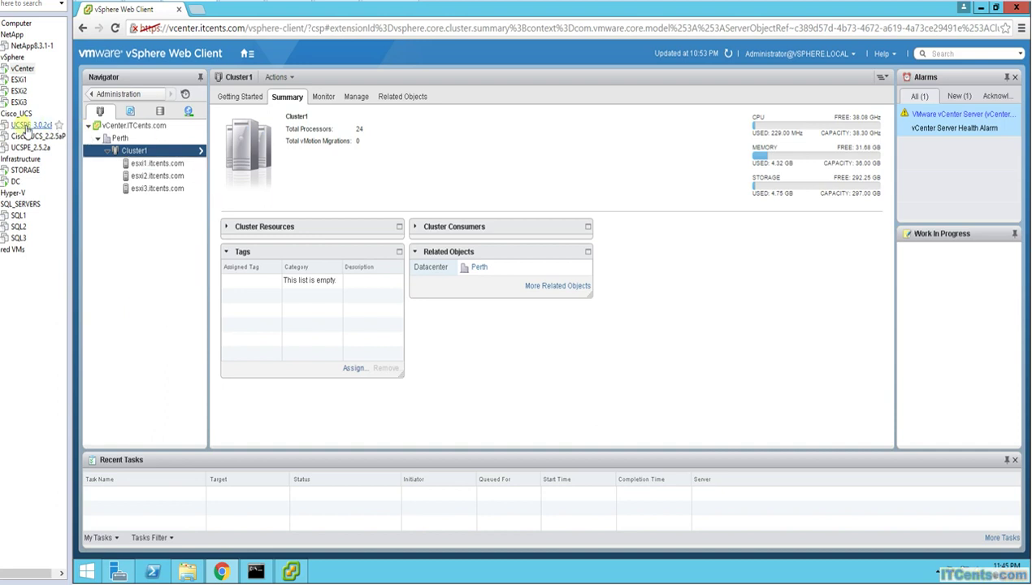
# Open the Content Libraries inventory from the vSphere home page and bring its basic tasks into view.
pyautogui.click(246, 54)
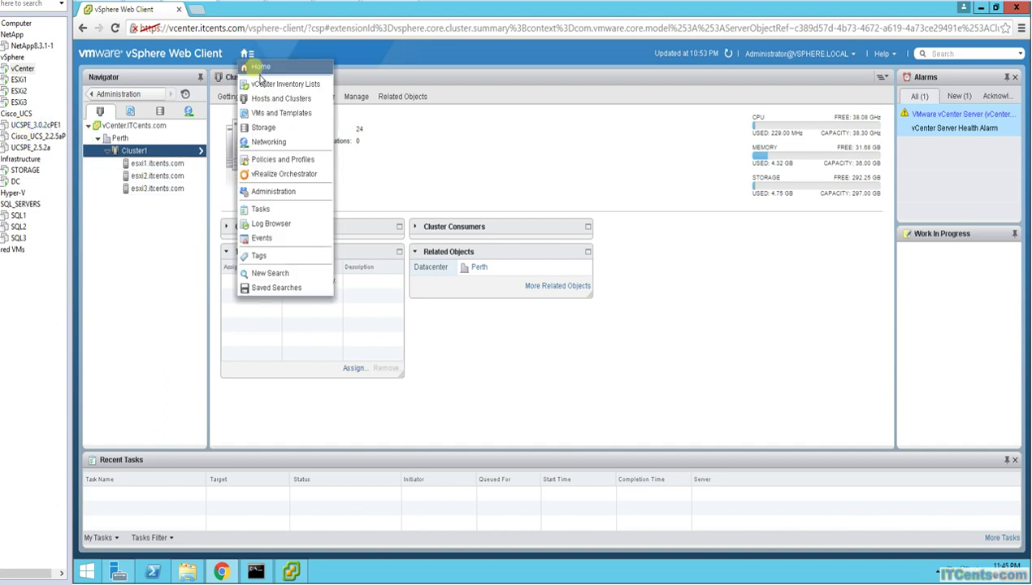
pyautogui.click(258, 66)
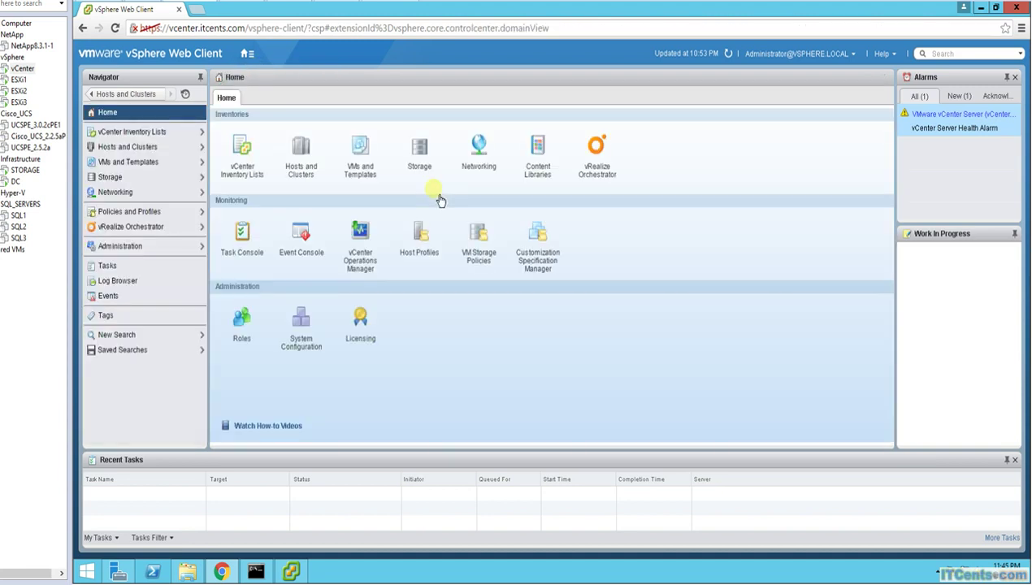
pyautogui.click(537, 165)
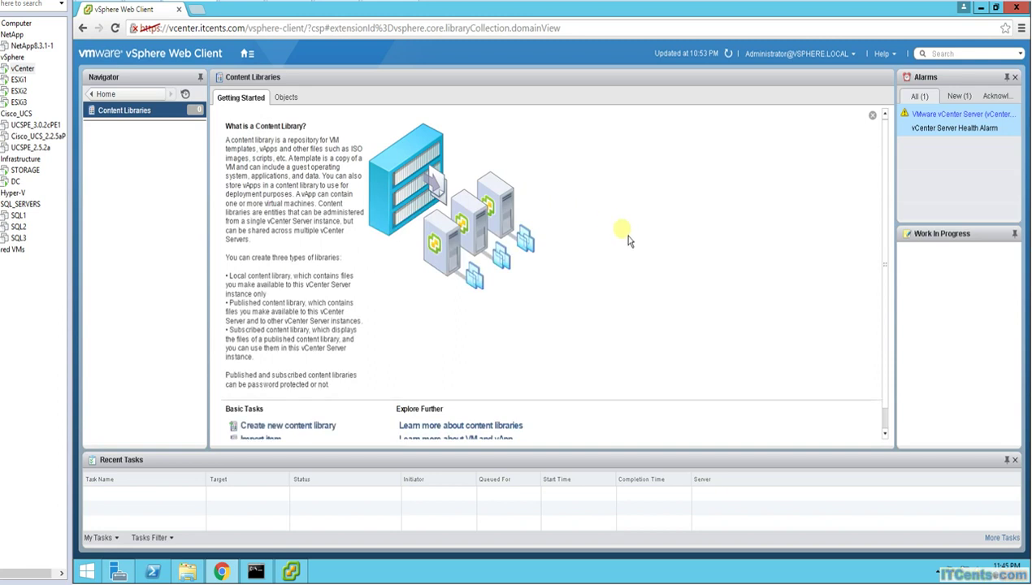
pyautogui.scroll(-1, 628, 241)
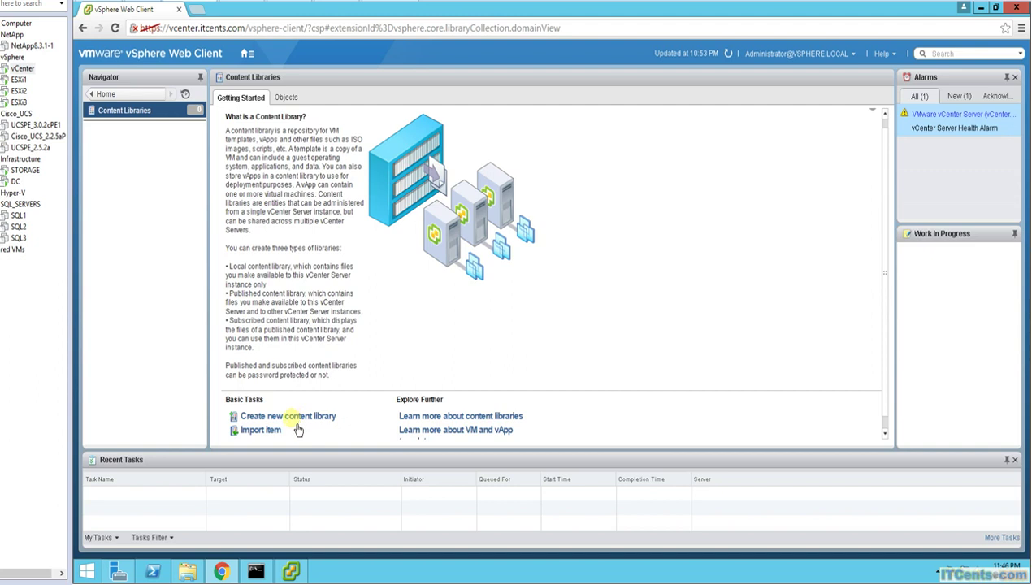
# Start a new content library named ITCents_ContentLibrary on the vCenter.ITCents.com server.
pyautogui.click(272, 416)
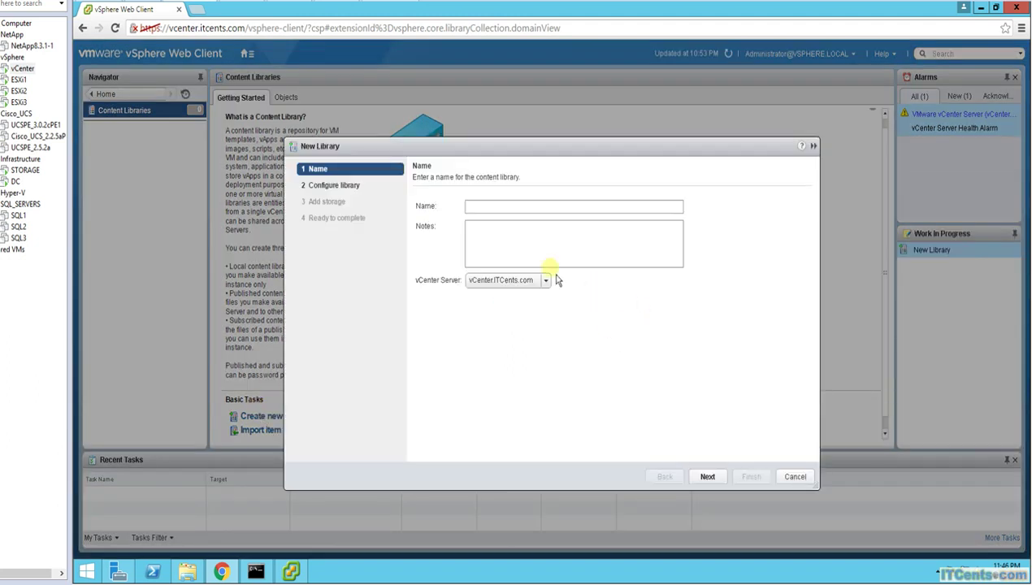
pyautogui.click(493, 207)
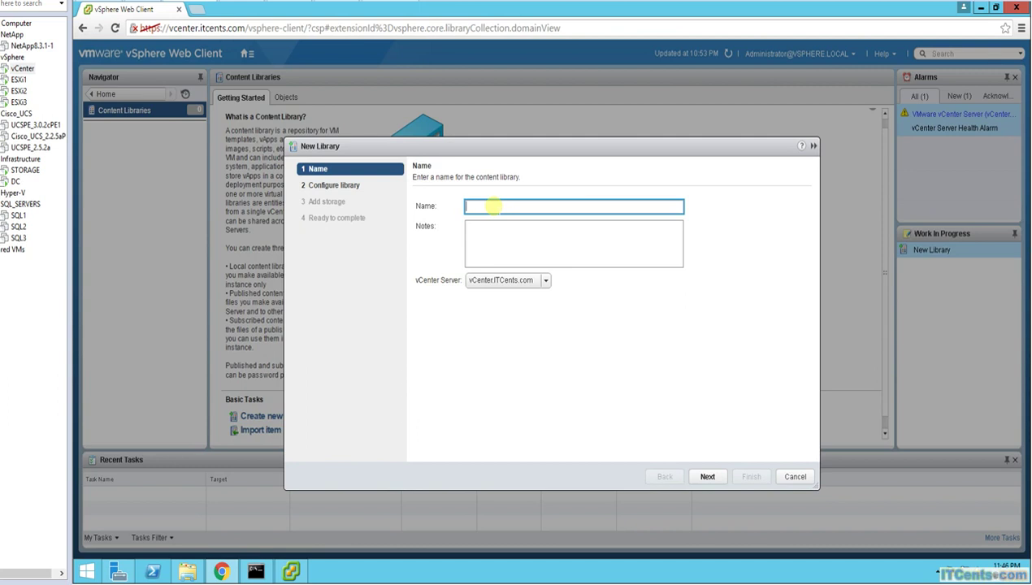
pyautogui.write('ITCents_ContentLibrary')
pyautogui.click(545, 281)
pyautogui.click(551, 297)
pyautogui.click(715, 478)
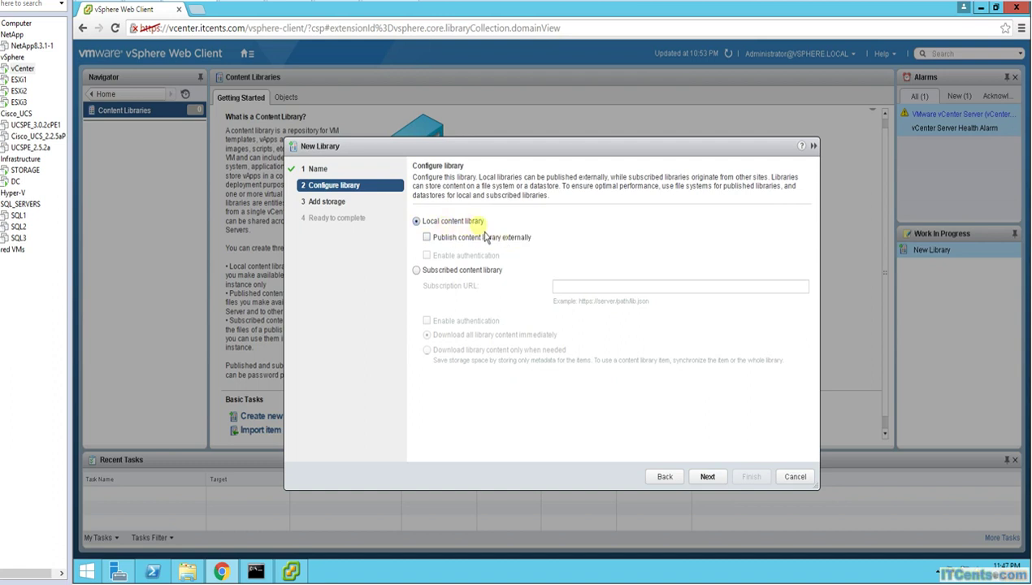
# Configure the library as a local content library without external publishing and continue to the storage settings.
pyautogui.click(428, 237)
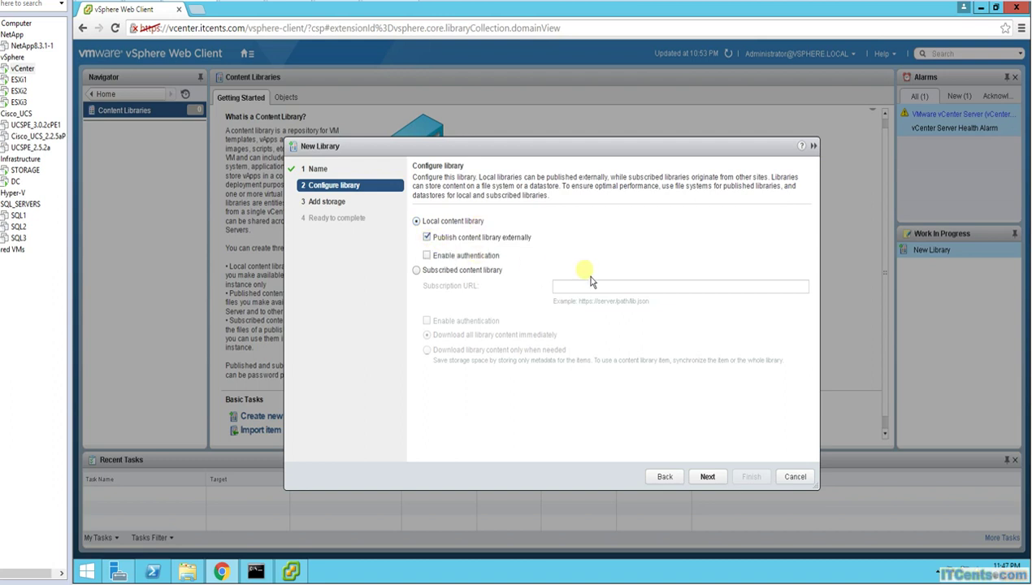
pyautogui.click(427, 237)
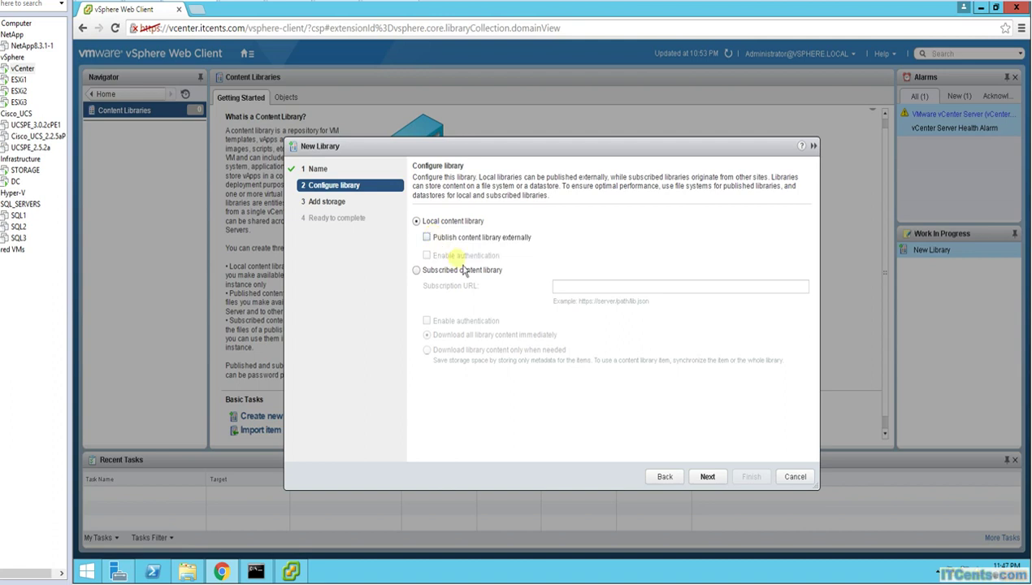
pyautogui.click(416, 271)
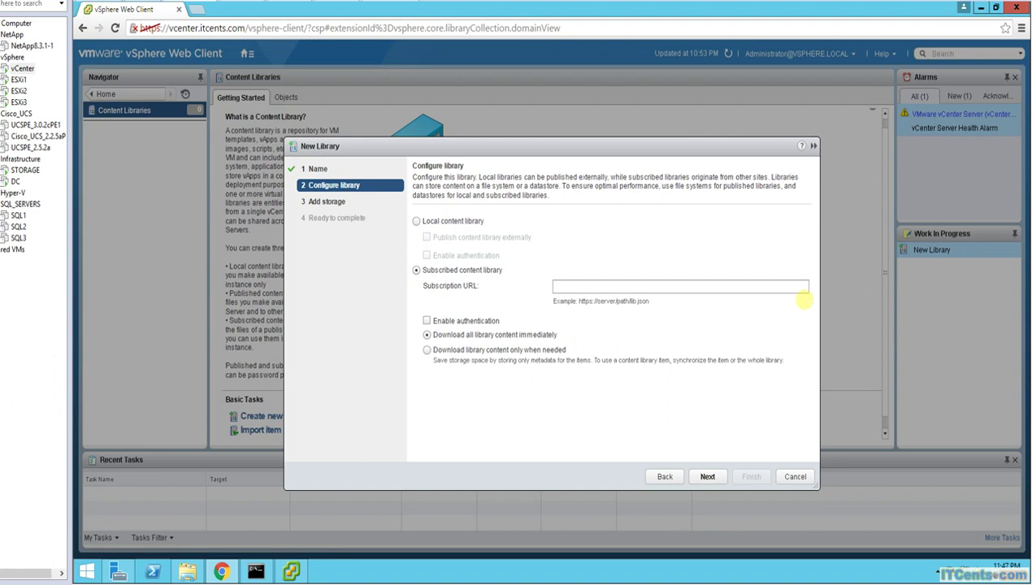
pyautogui.click(441, 226)
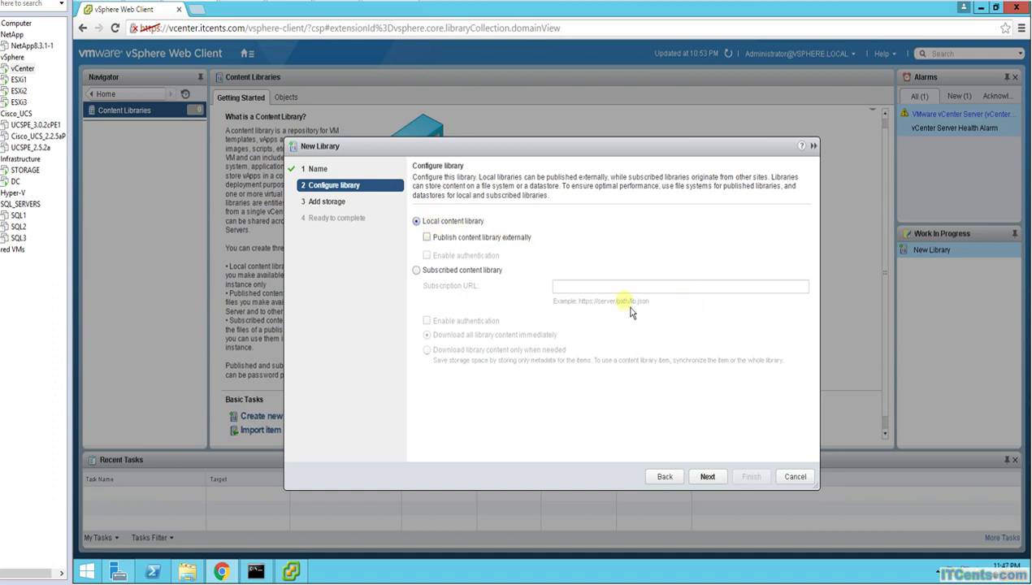
pyautogui.click(707, 478)
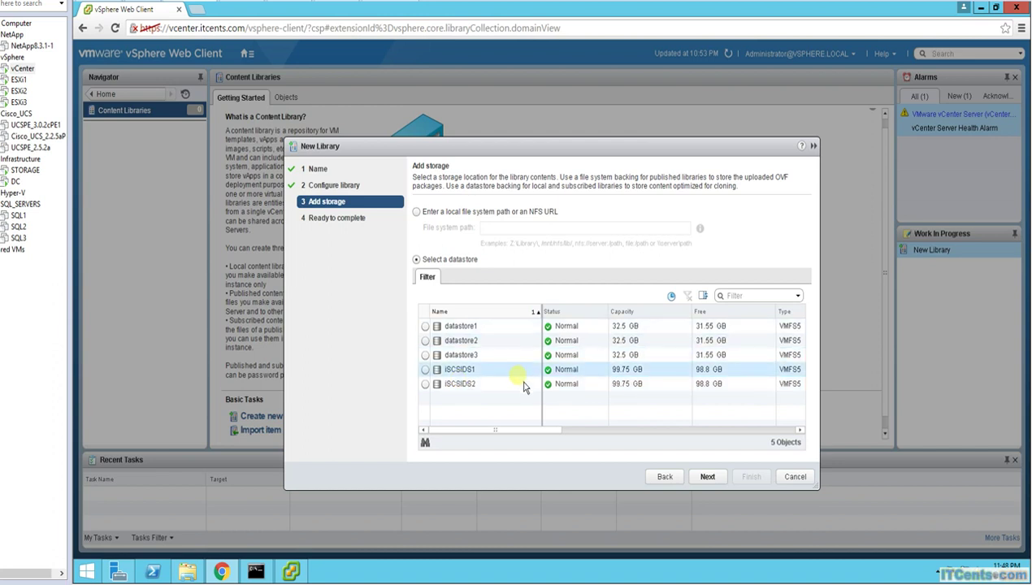
# Switch to File Explorer and create a folder named Share in the root of Local Disk (C:).
pyautogui.click(188, 573)
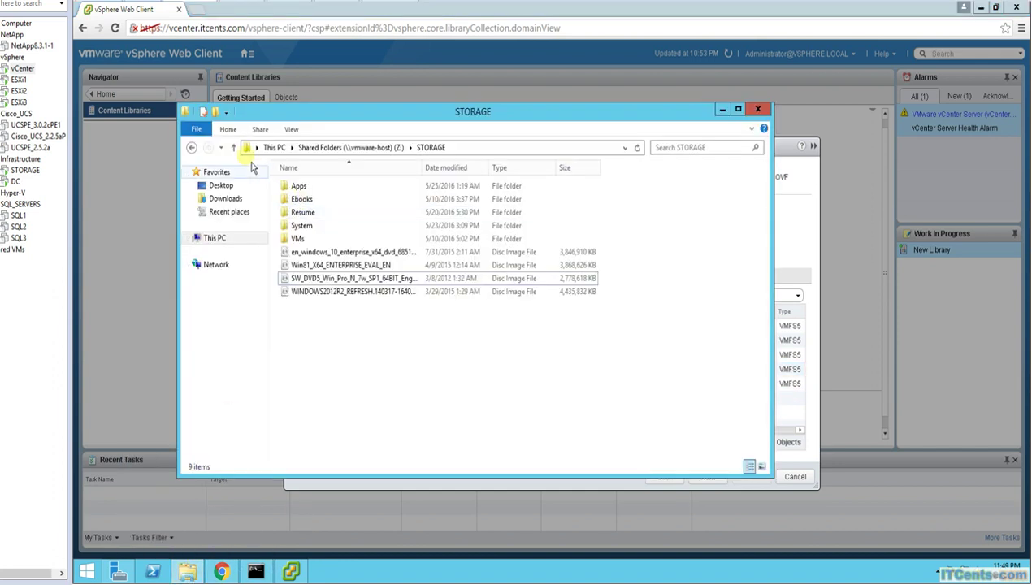
pyautogui.click(213, 238)
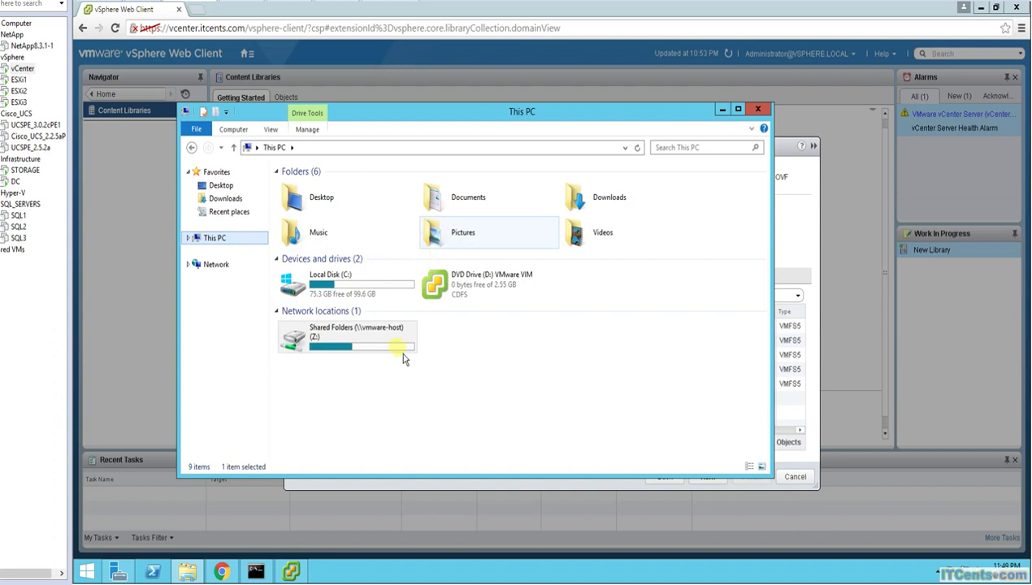
pyautogui.doubleClick(356, 292)
pyautogui.rightClick(321, 287)
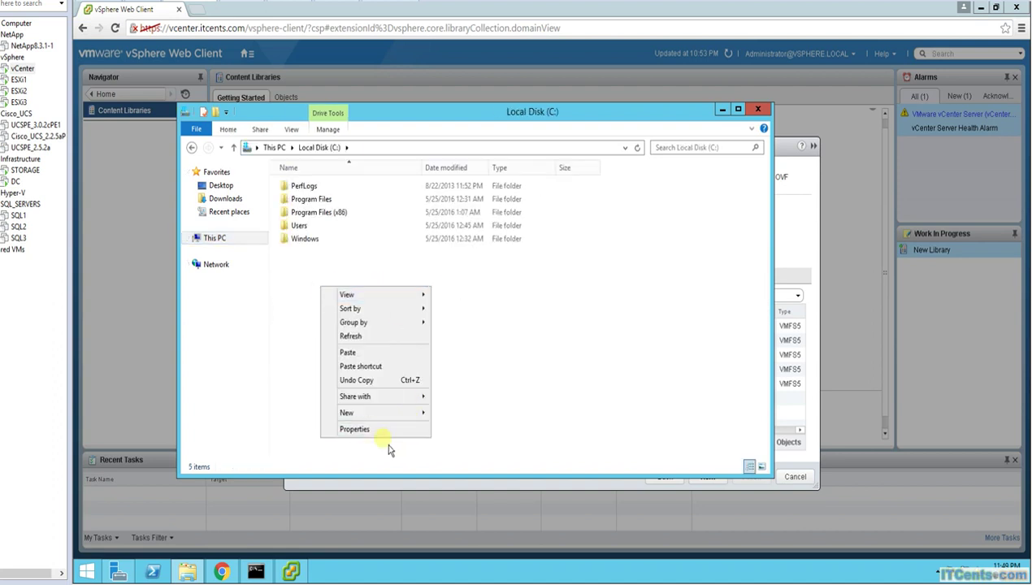
pyautogui.moveTo(377, 416)
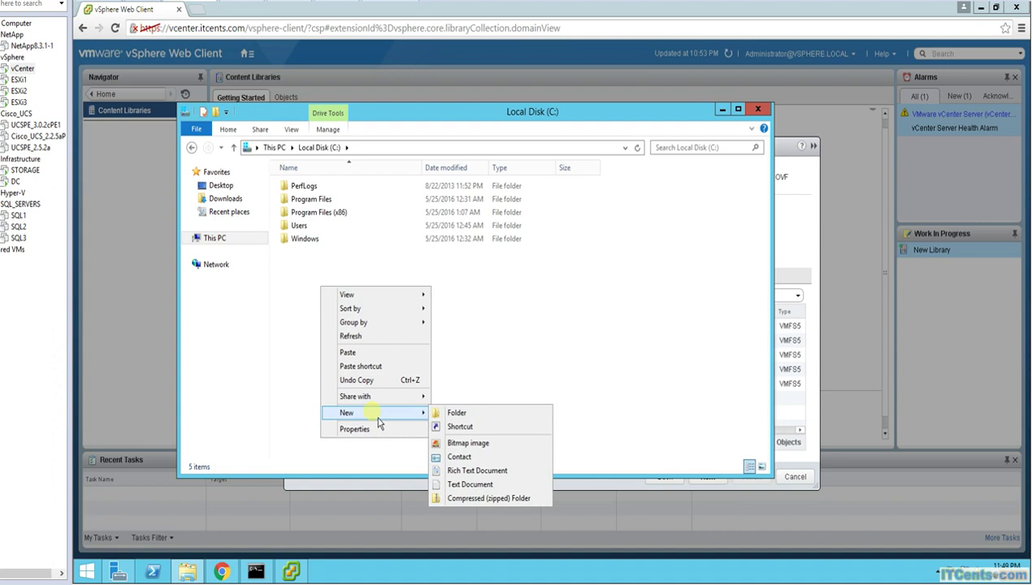
pyautogui.click(458, 418)
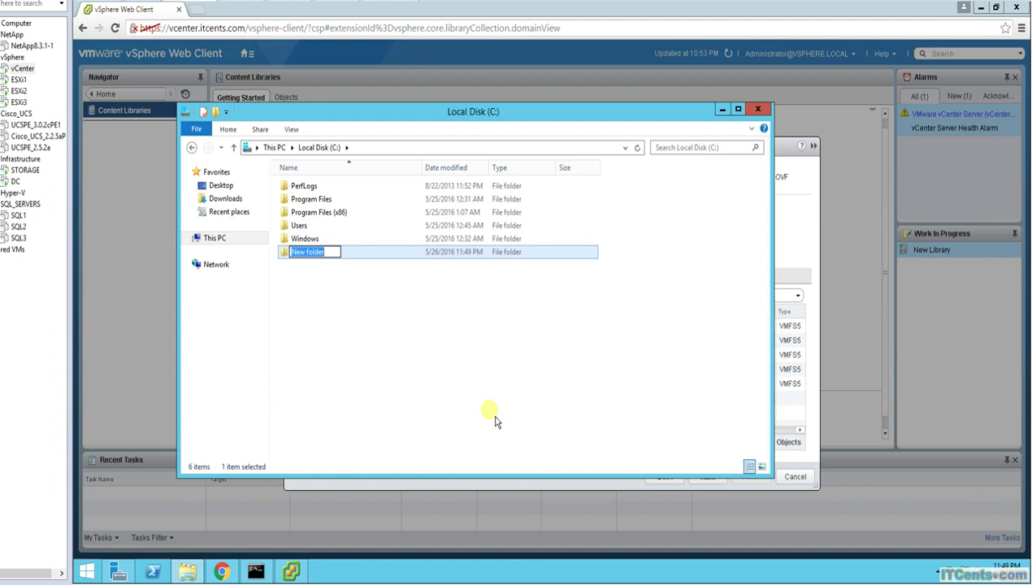
pyautogui.write('Share')
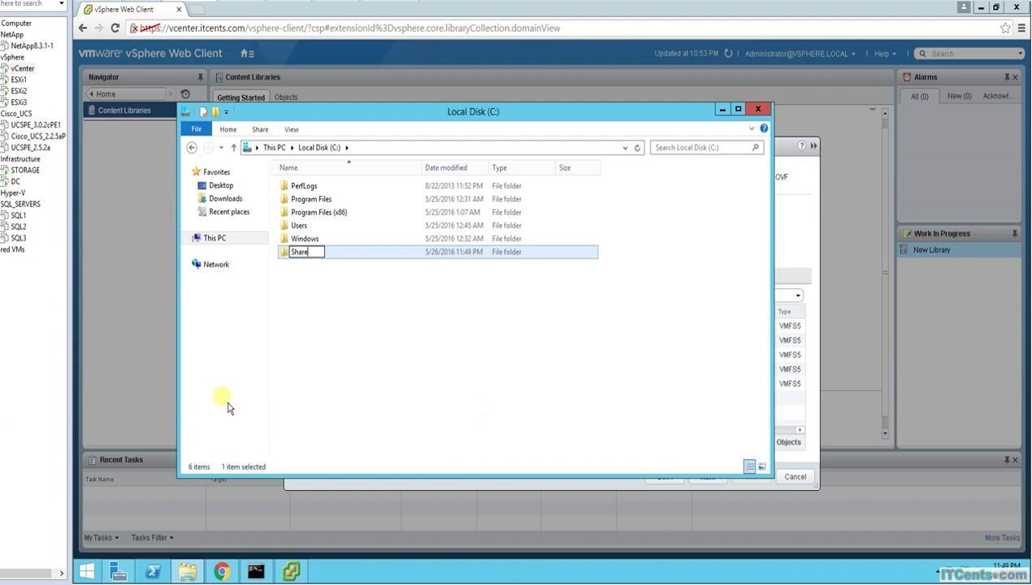
pyautogui.click(308, 329)
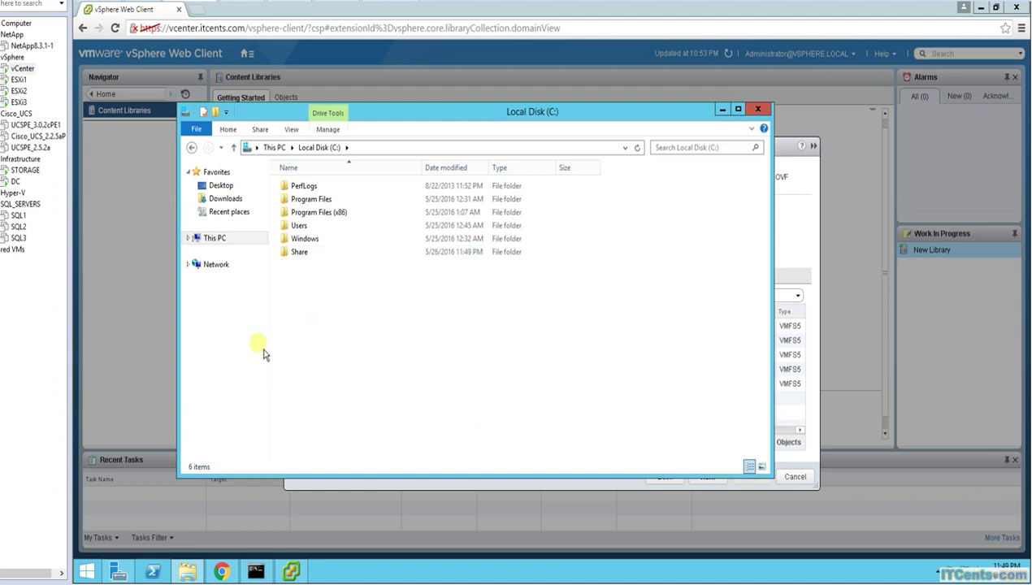
# Enable advanced sharing for the C:\Share folder under the share name Share.
pyautogui.rightClick(303, 259)
pyautogui.click(370, 457)
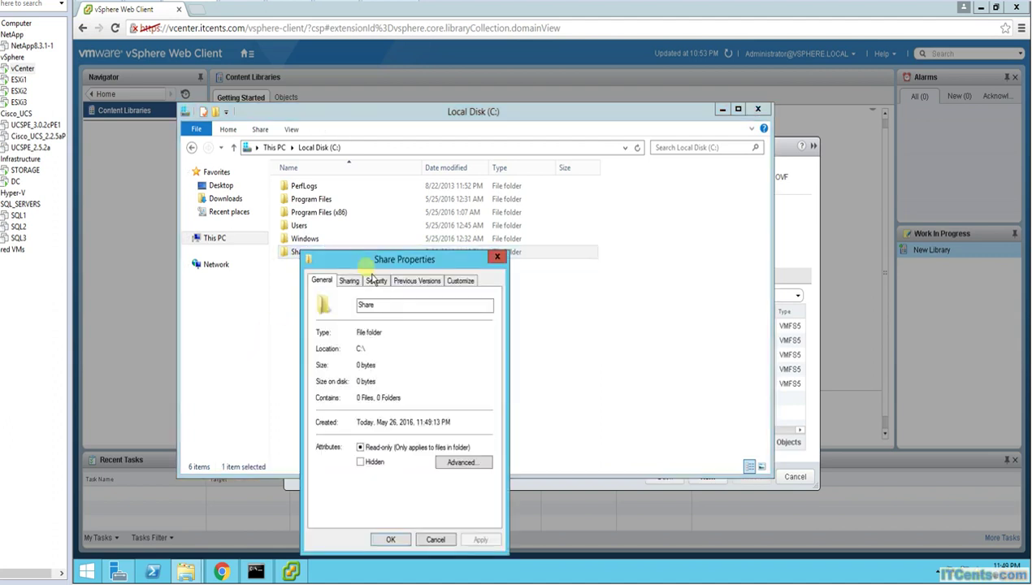
pyautogui.click(349, 281)
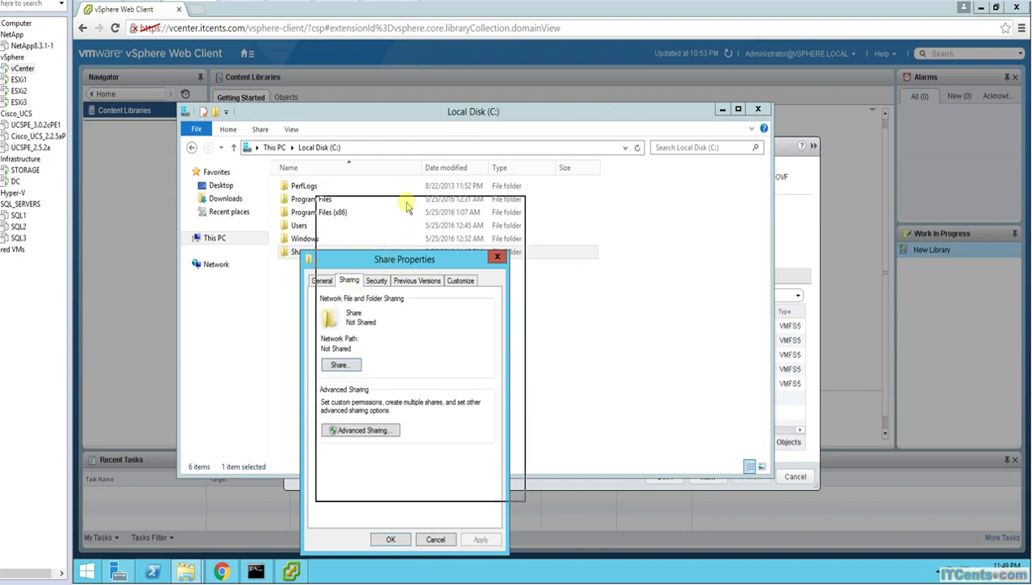
pyautogui.moveTo(397, 268); pyautogui.dragTo(412, 214)
pyautogui.click(379, 378)
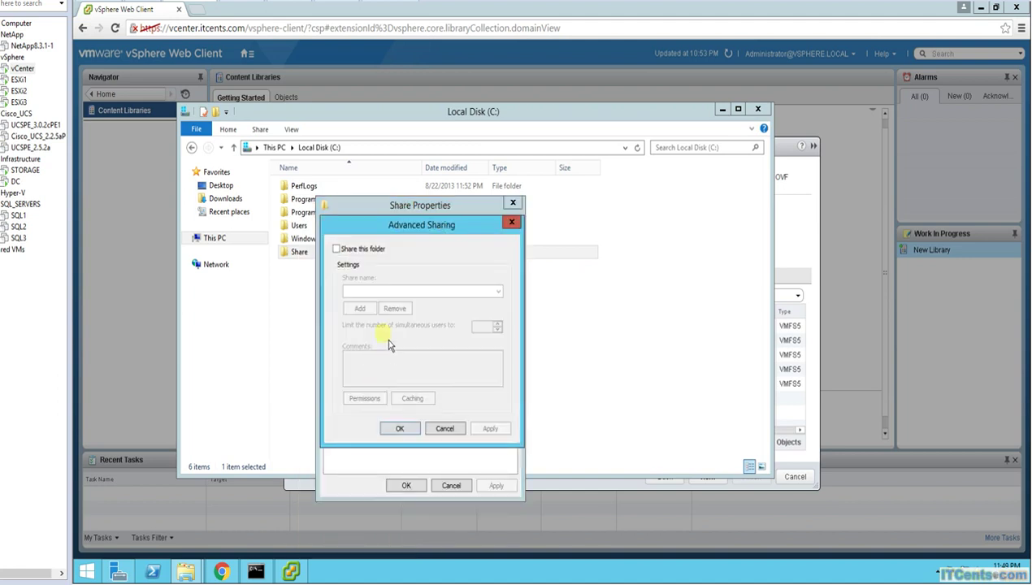
pyautogui.click(359, 250)
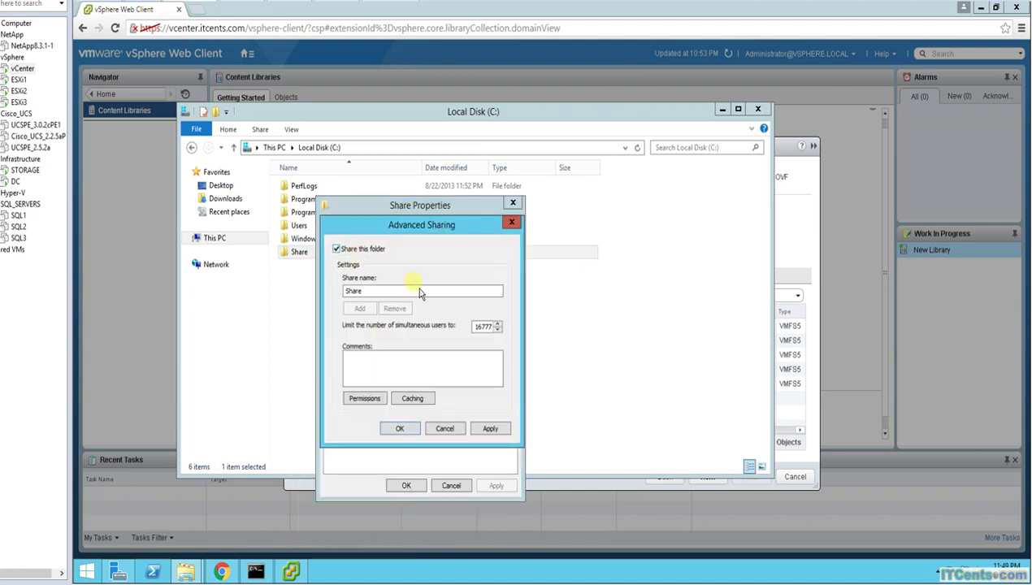
# Edit the permissions of the Share network share, apply the sharing settings and close the folder's properties.
pyautogui.click(367, 399)
pyautogui.click(466, 387)
pyautogui.click(509, 496)
pyautogui.click(419, 496)
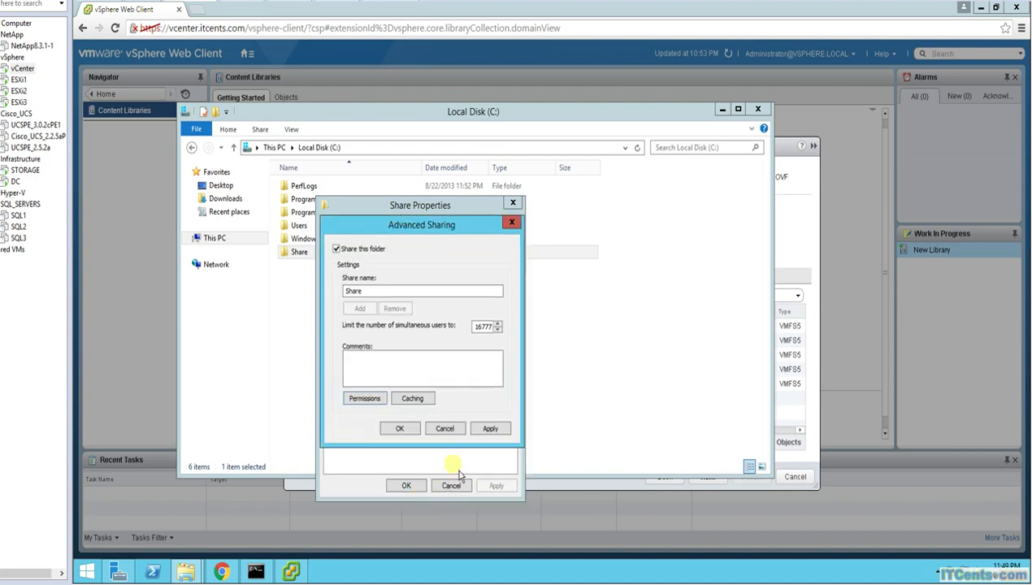
pyautogui.click(399, 429)
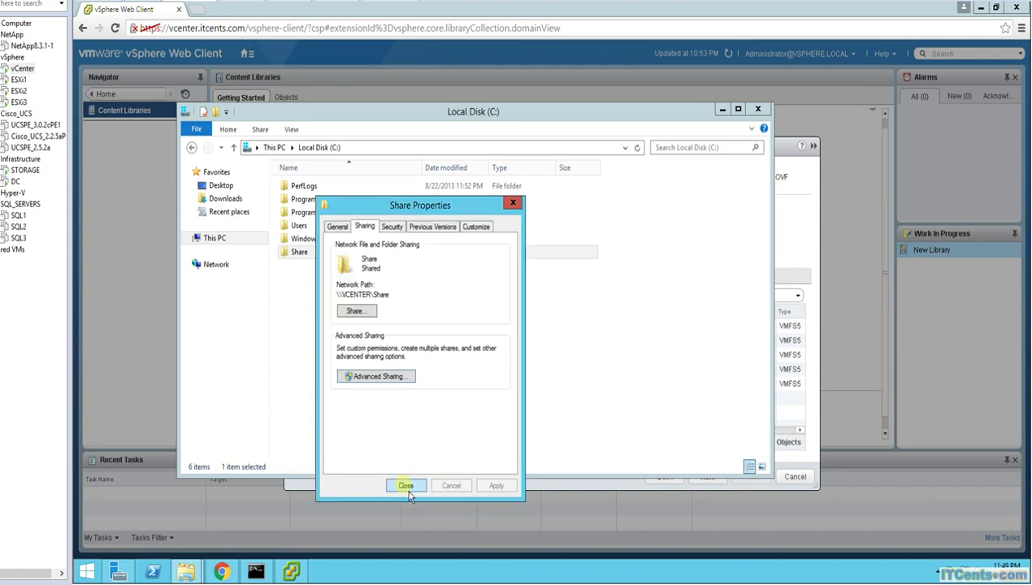
pyautogui.click(406, 488)
pyautogui.click(532, 278)
# Return to the vSphere Web Client, set the library's storage to the local file system path C:\Share and finish creating it.
pyautogui.click(720, 110)
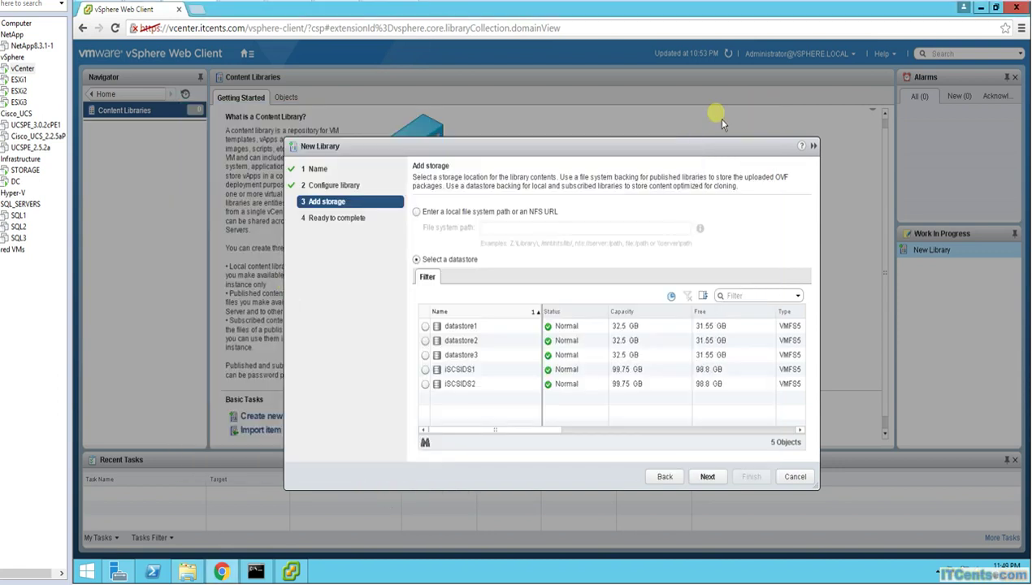
pyautogui.click(417, 212)
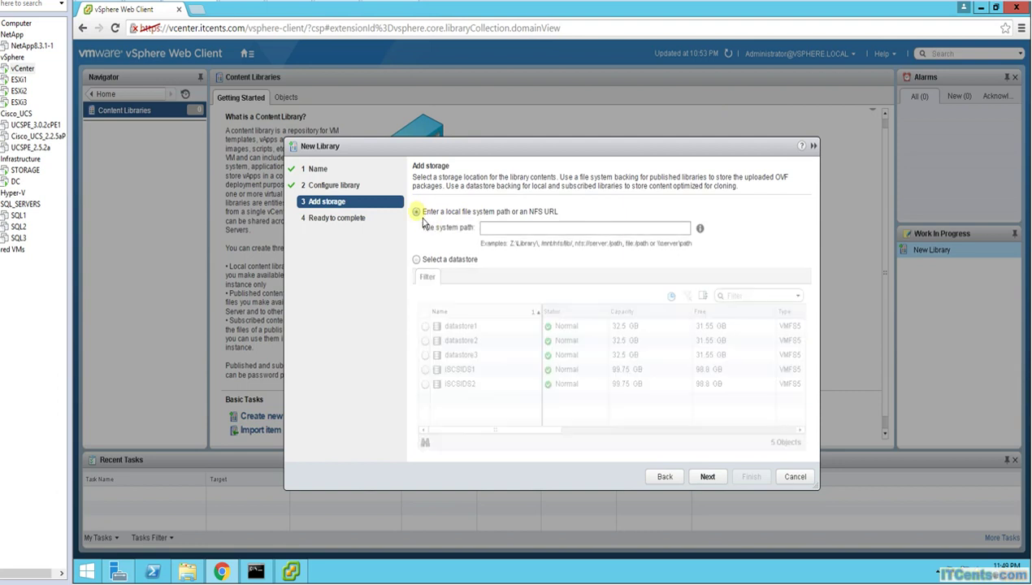
pyautogui.click(504, 227)
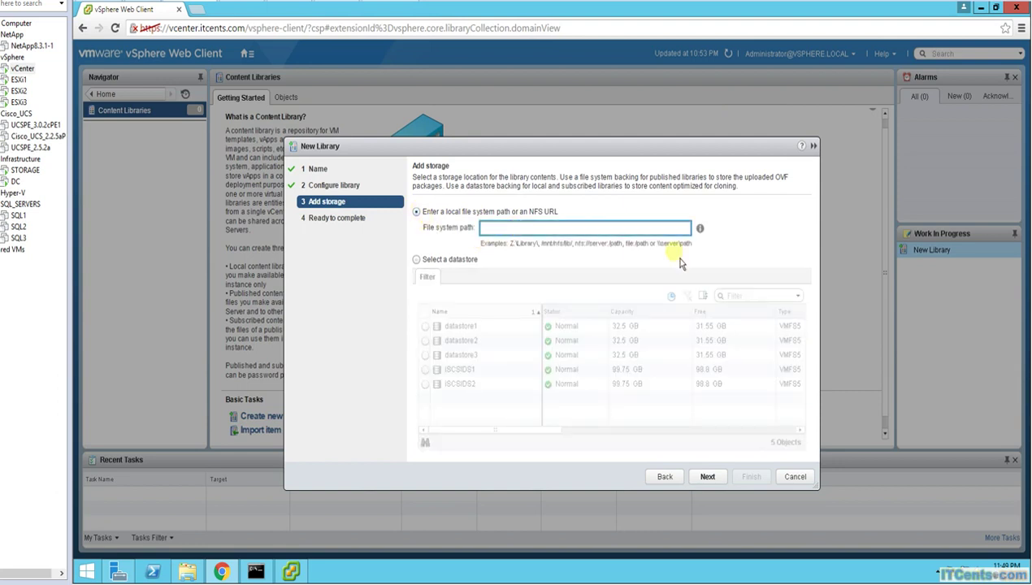
pyautogui.write('C:\\Share')
pyautogui.click(710, 477)
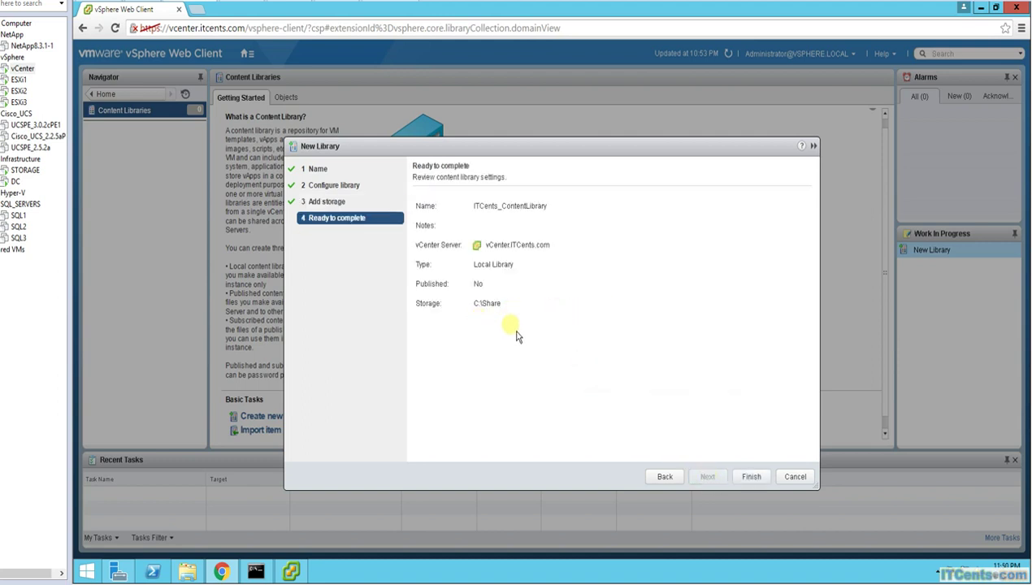
pyautogui.click(754, 478)
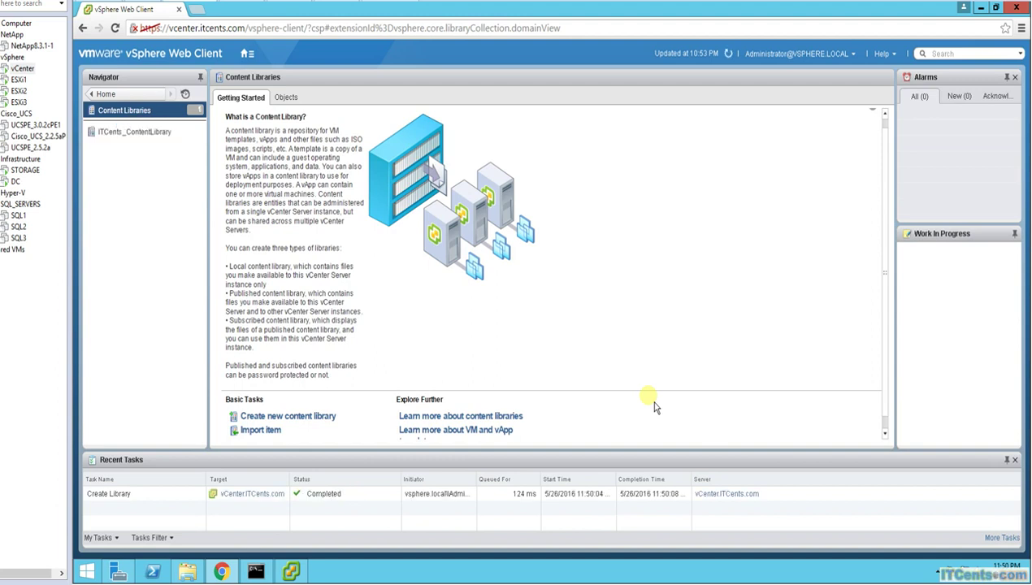
# Open ITCents_ContentLibrary, examine its summary of type, storage and size, and display its Templates and Other Types categories.
pyautogui.click(141, 147)
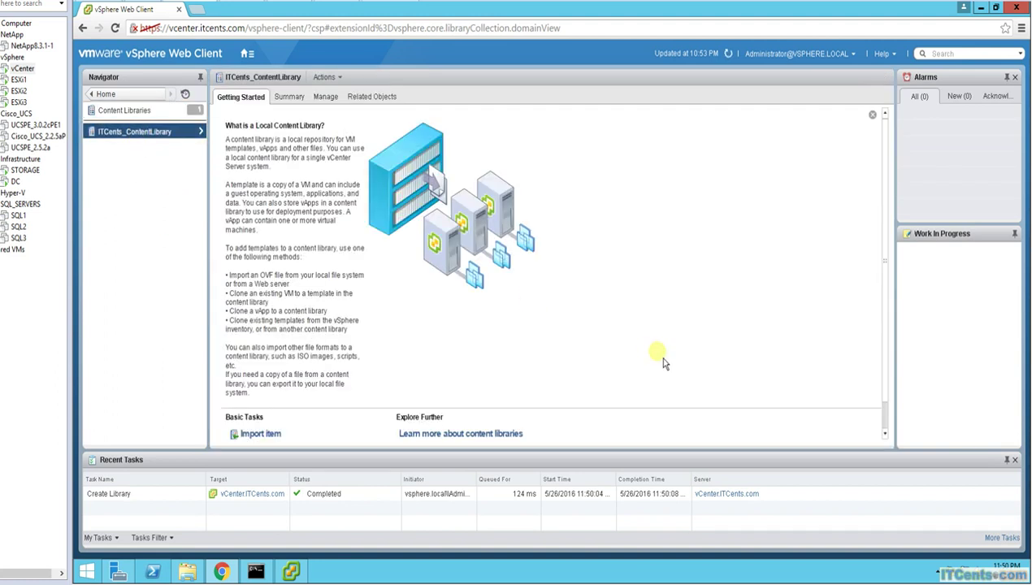
pyautogui.click(294, 103)
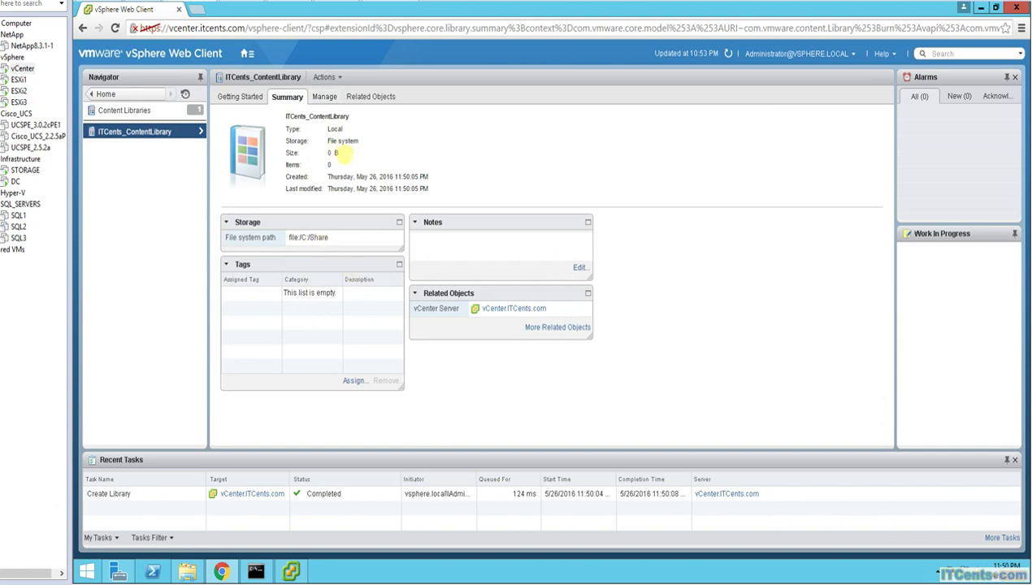
pyautogui.click(323, 99)
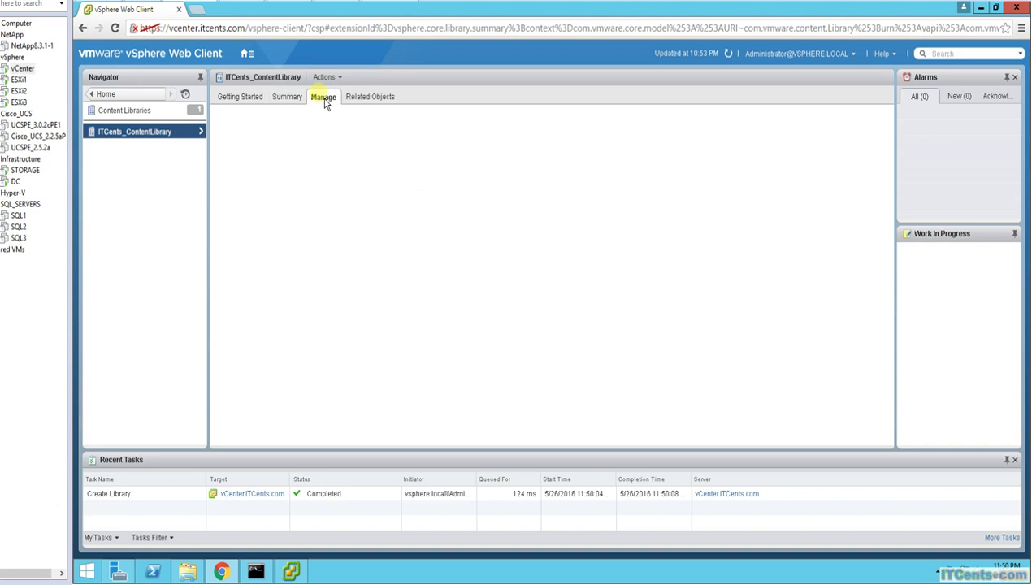
pyautogui.click(286, 98)
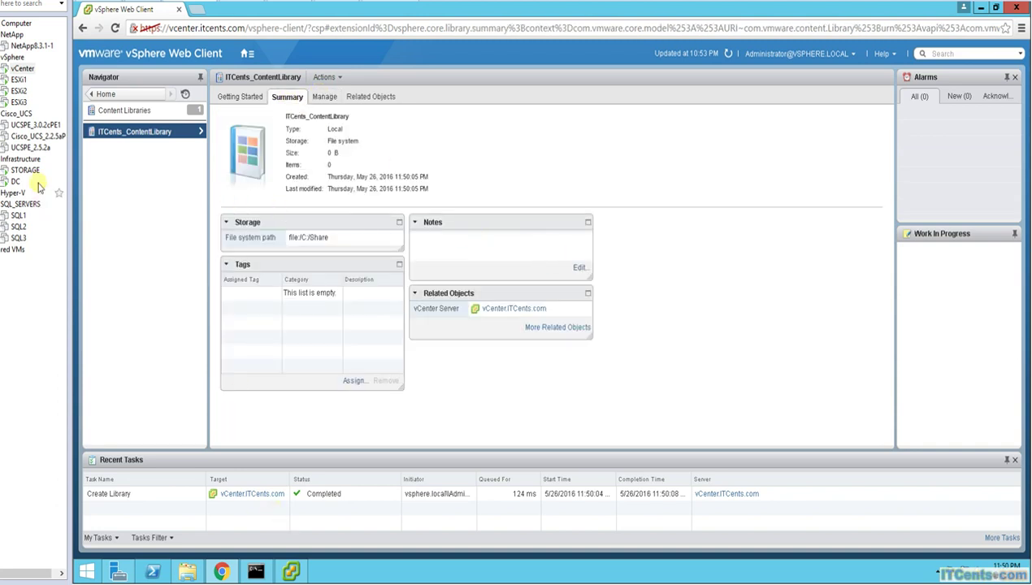
pyautogui.click(144, 134)
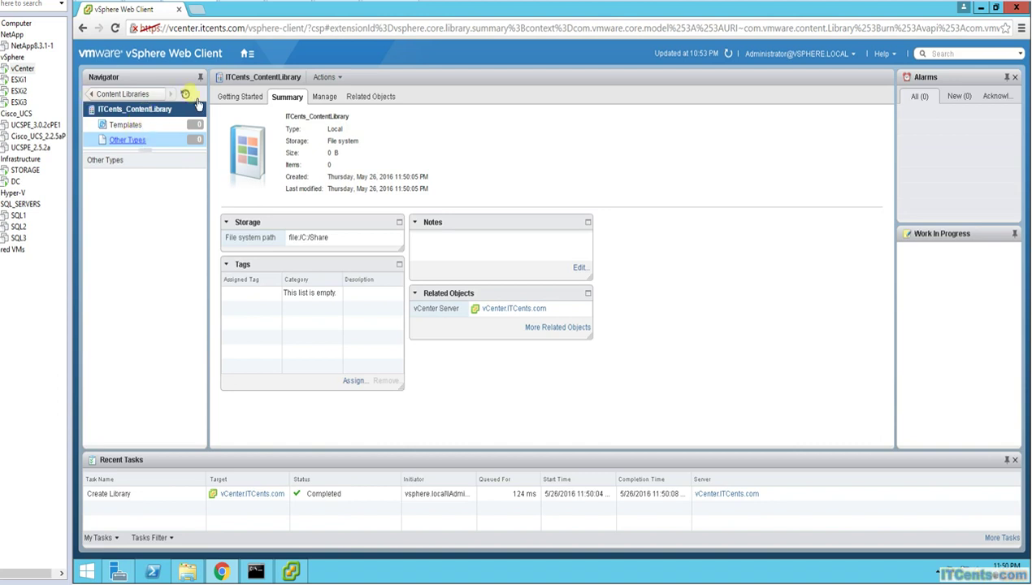
# Start importing an item into ITCents_ContentLibrary from a local file and allow the Client Integration Plug-In access for the vCenter site.
pyautogui.click(243, 99)
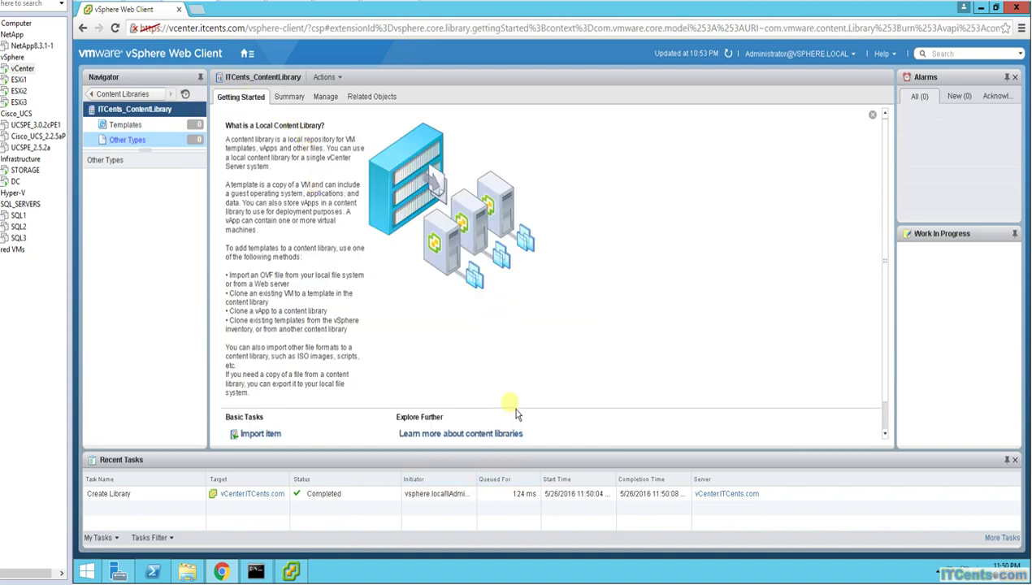
pyautogui.click(273, 440)
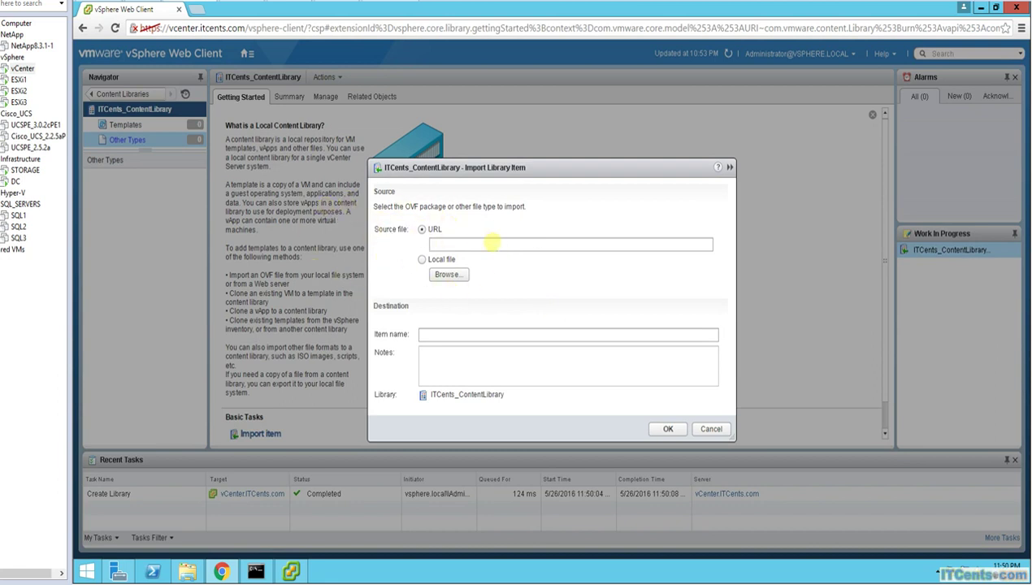
pyautogui.click(448, 273)
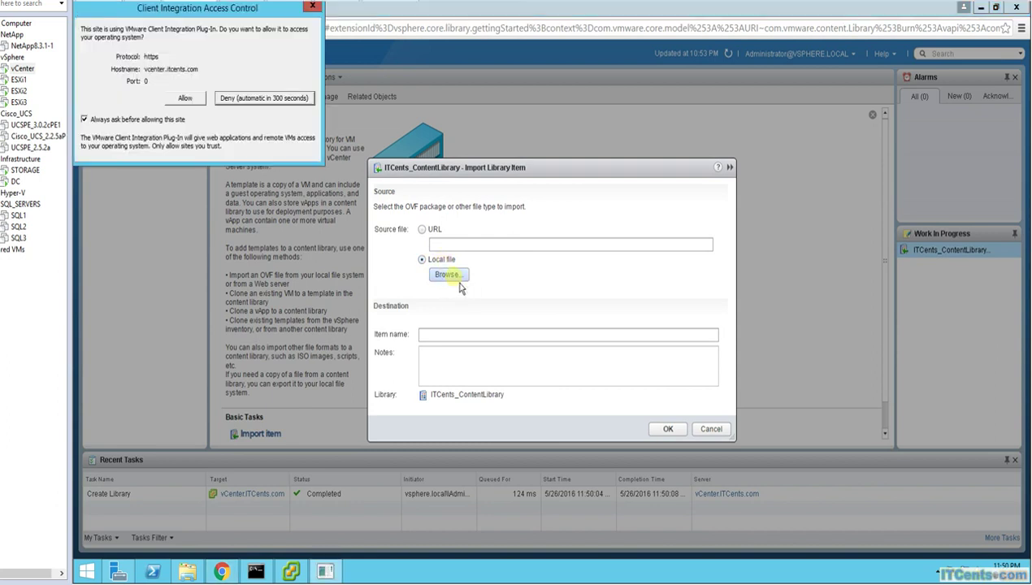
pyautogui.click(185, 97)
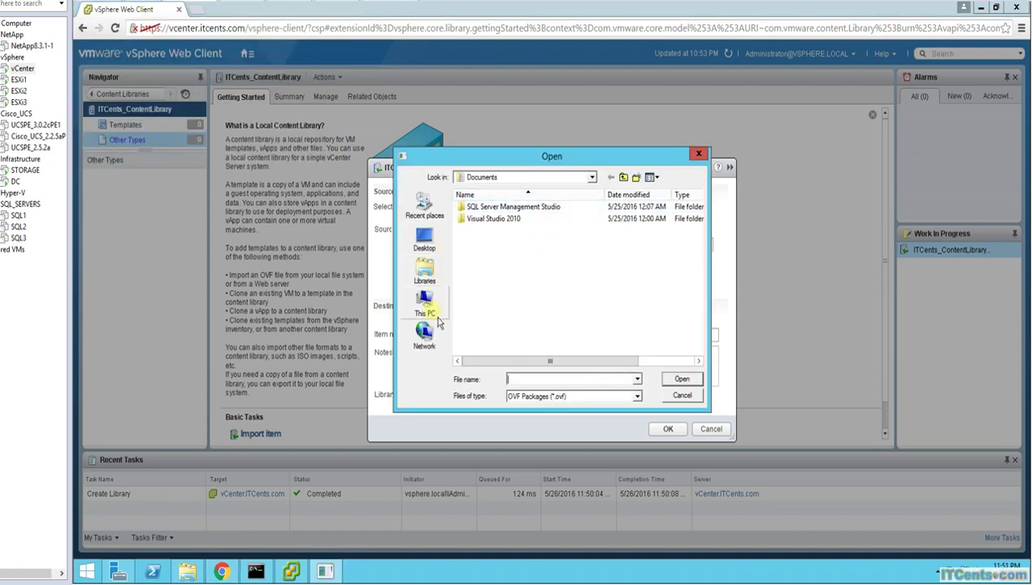
# Browse to the STORAGE folder on the Shared Folders (Z:) network drive as the location of the source file.
pyautogui.click(432, 315)
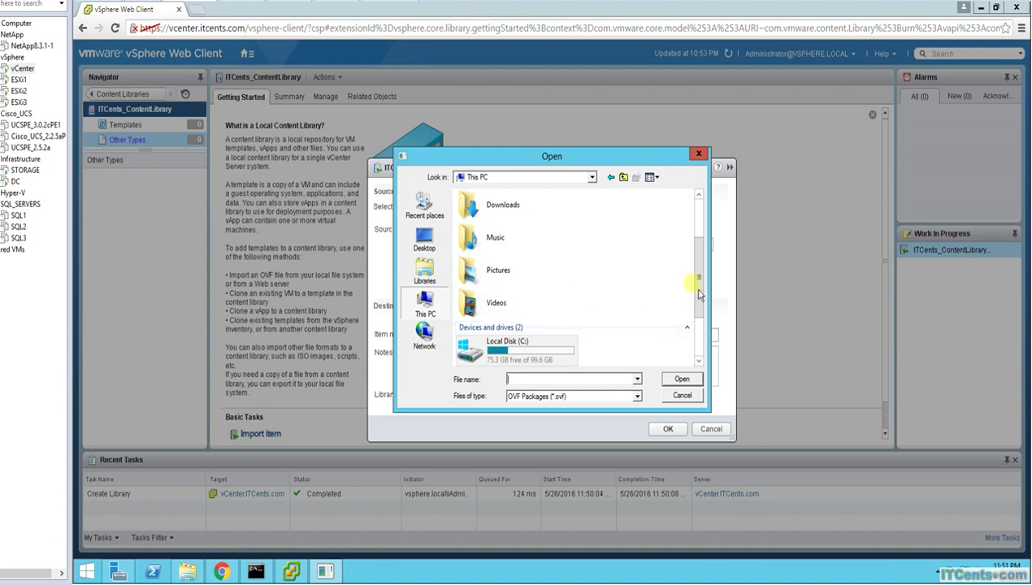
pyautogui.scroll(-2, 704, 311)
pyautogui.doubleClick(520, 351)
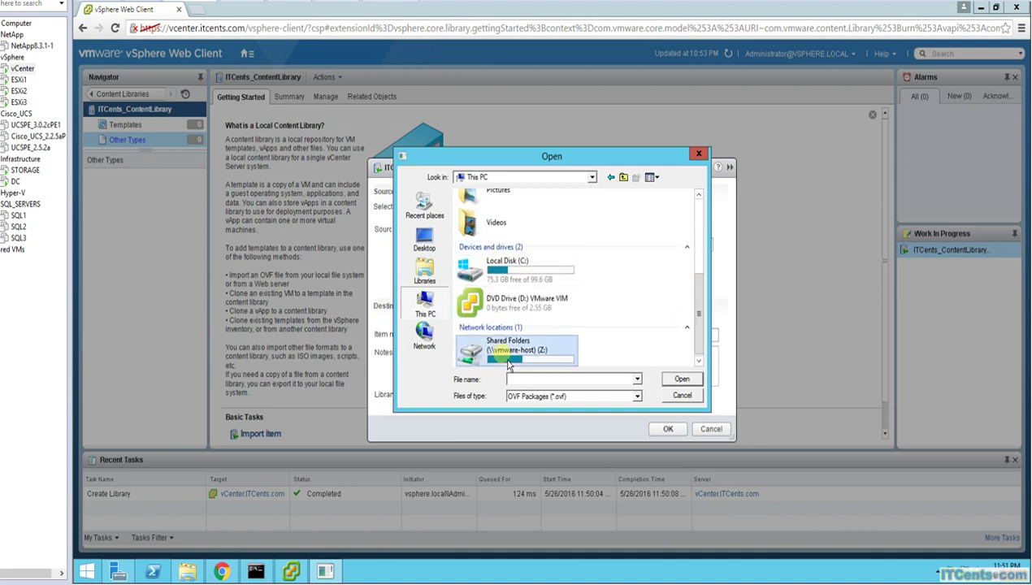
pyautogui.doubleClick(484, 208)
pyautogui.doubleClick(478, 206)
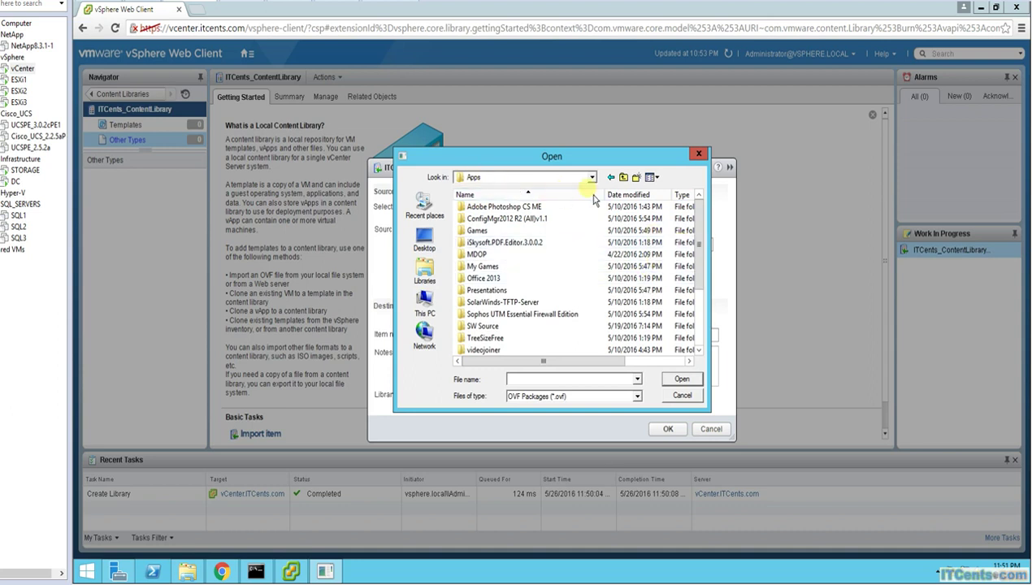
pyautogui.click(623, 177)
# Show all file types and choose the WINDOWS2012R2_REFRESH disc image in STORAGE as the file to import.
pyautogui.click(637, 397)
pyautogui.click(548, 416)
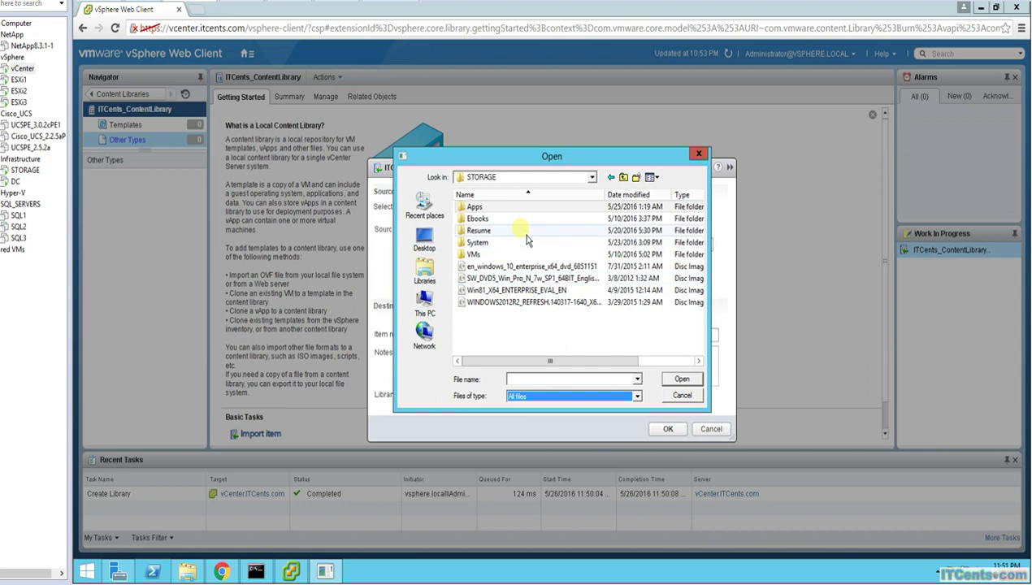
pyautogui.click(536, 303)
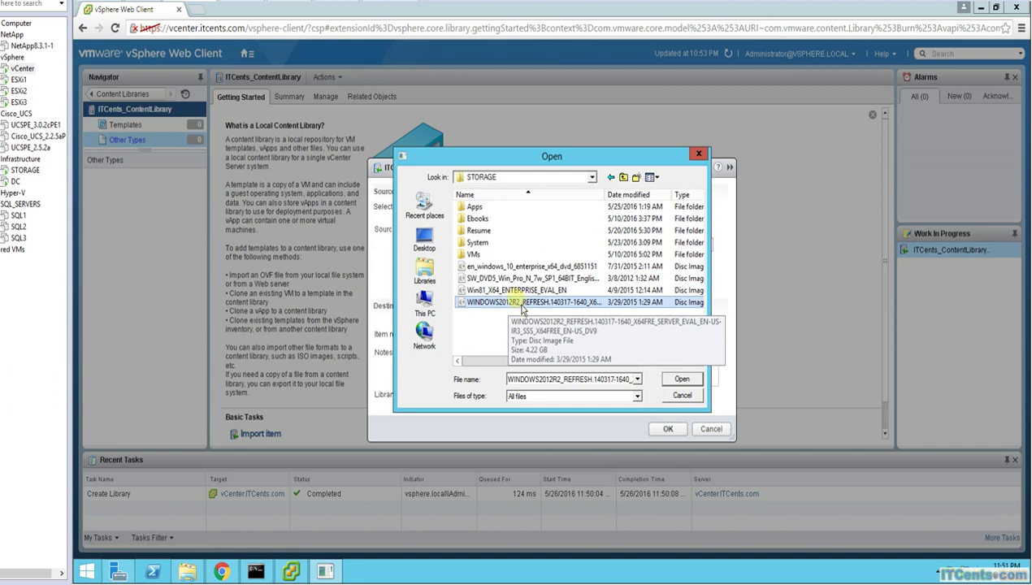
pyautogui.click(684, 382)
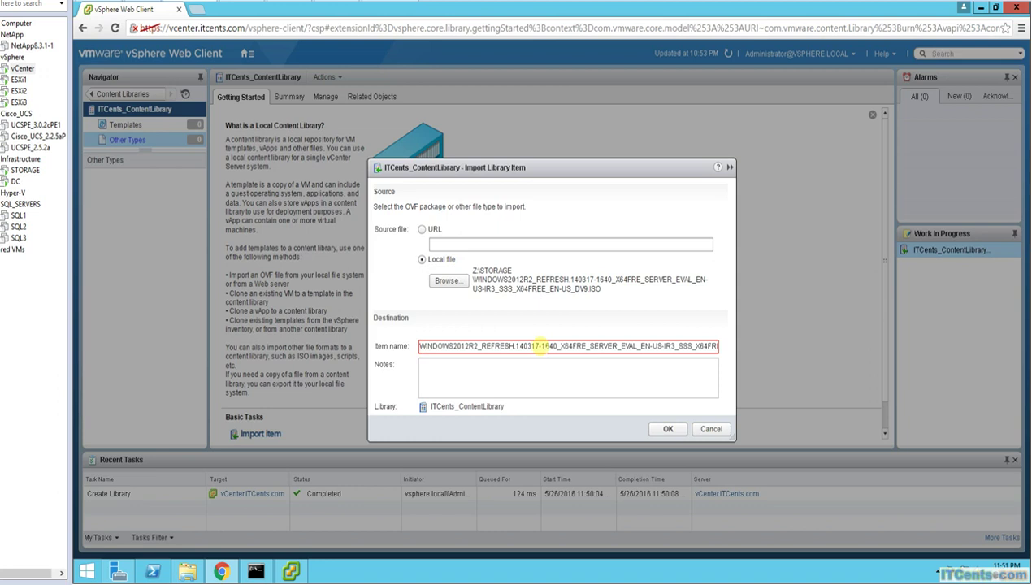
# Shorten the library item's name to WINDOWS2012R2 and start the import.
pyautogui.moveTo(421, 347); pyautogui.dragTo(966, 341)
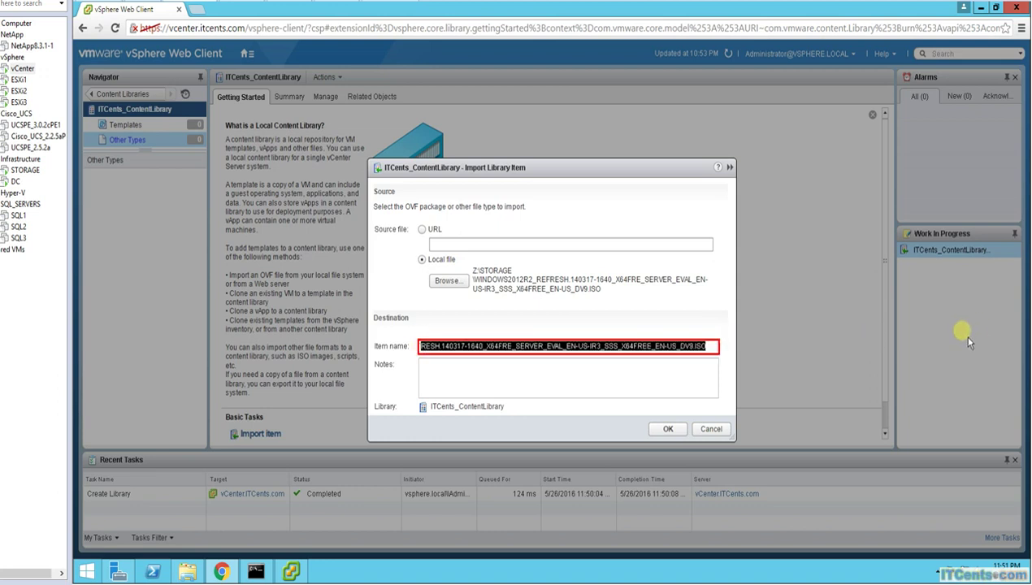
pyautogui.write('WINDOWS2012R2_REF')
pyautogui.press('BackSpace')
pyautogui.press('BackSpace')
pyautogui.press('BackSpace')
pyautogui.press('BackSpace')
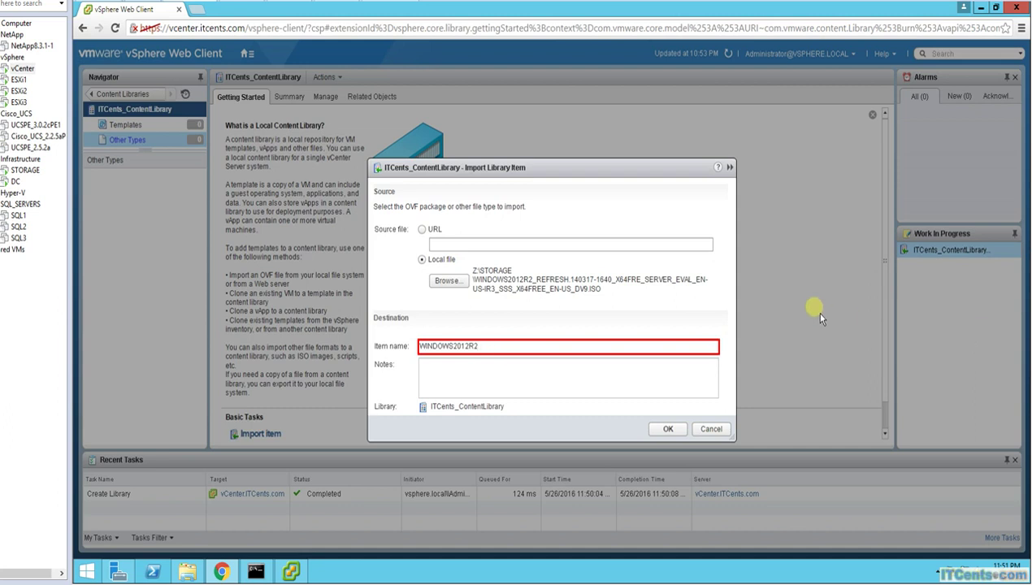
pyautogui.click(673, 432)
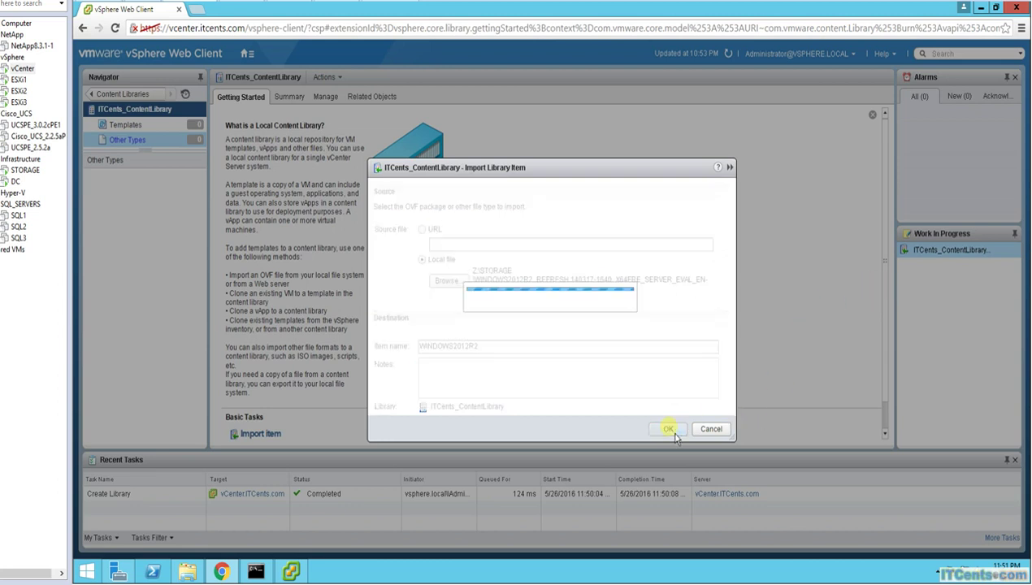